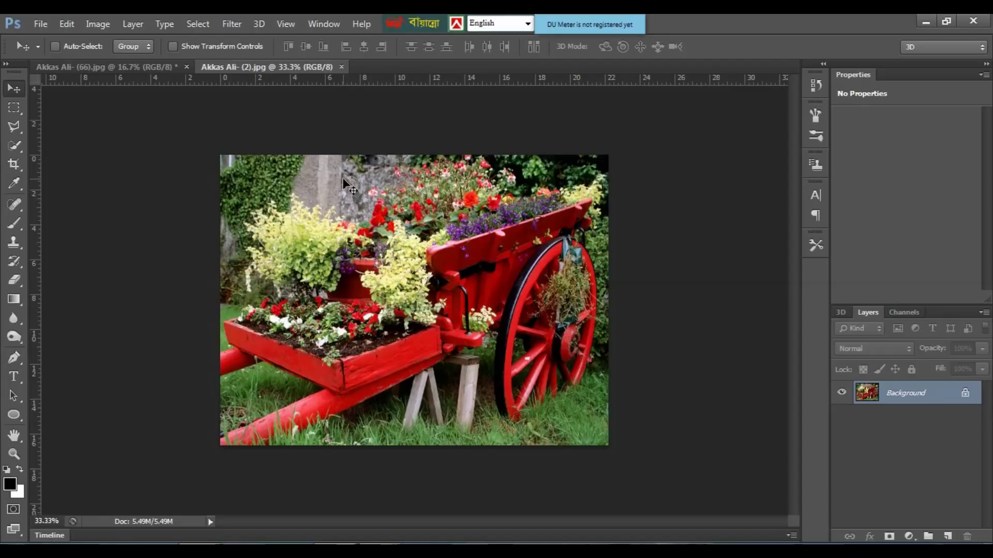
Step: Copy the flower-cart photo into the skyline document as a new layer
left_click(151, 68)
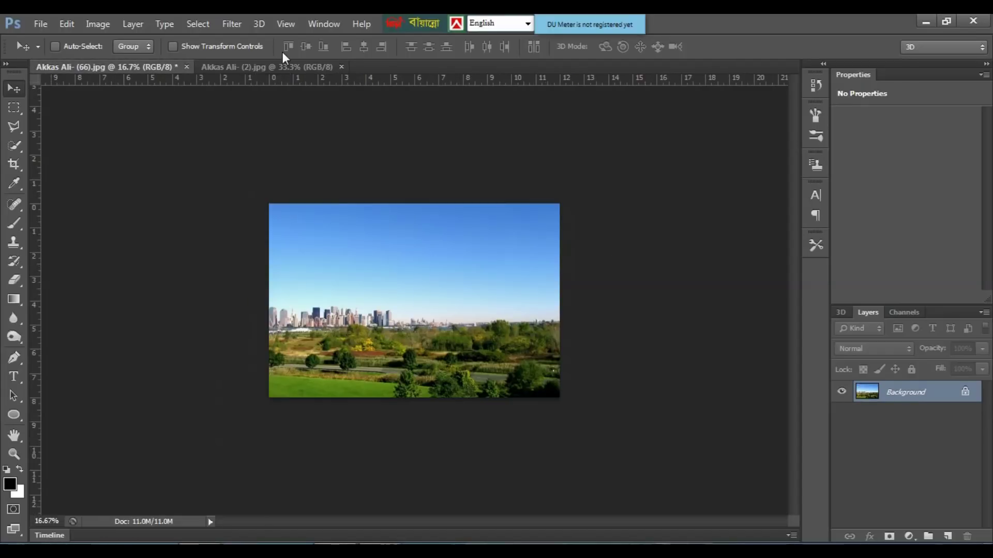
key("ctrl+plus")
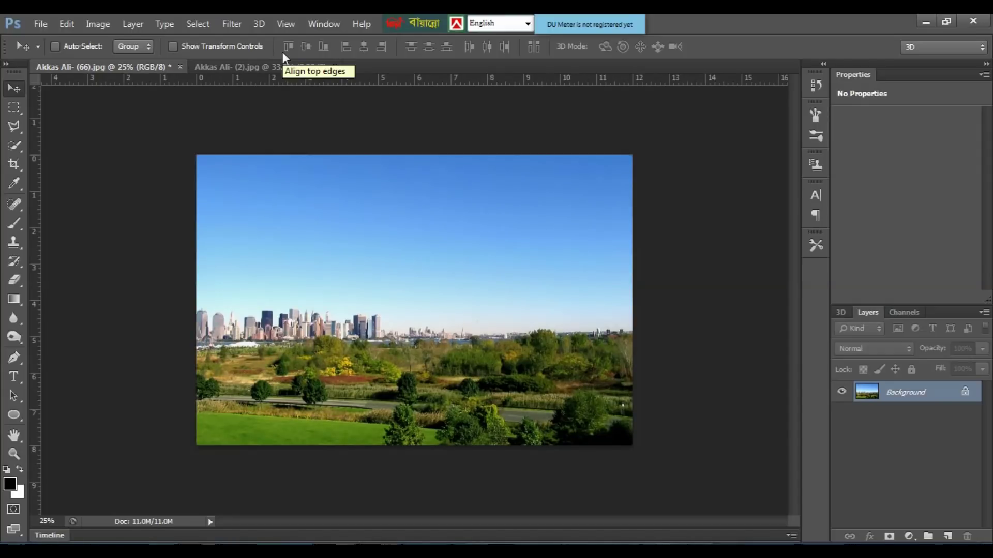
left_click(254, 67)
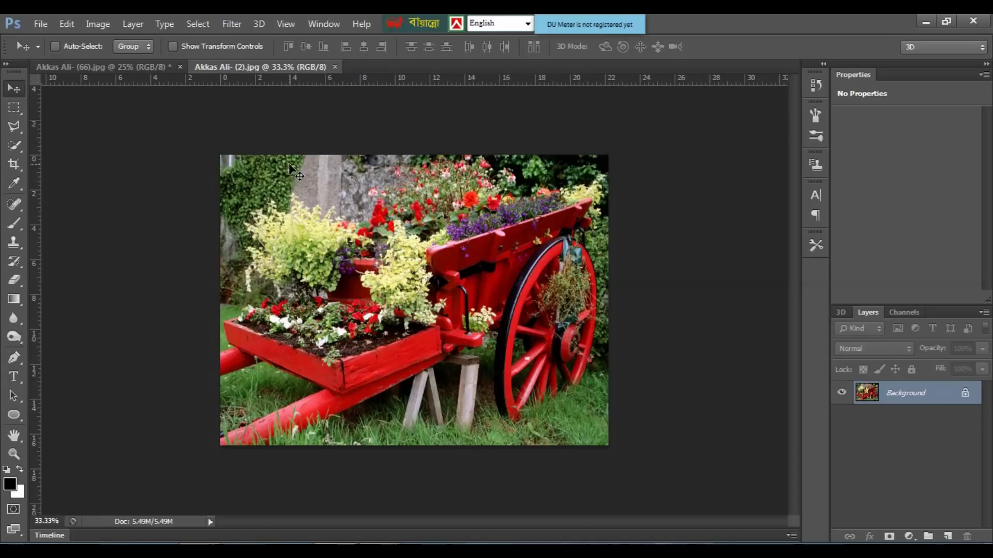
left_click_drag(277, 165, 278, 186)
left_click_drag(337, 231, 333, 228)
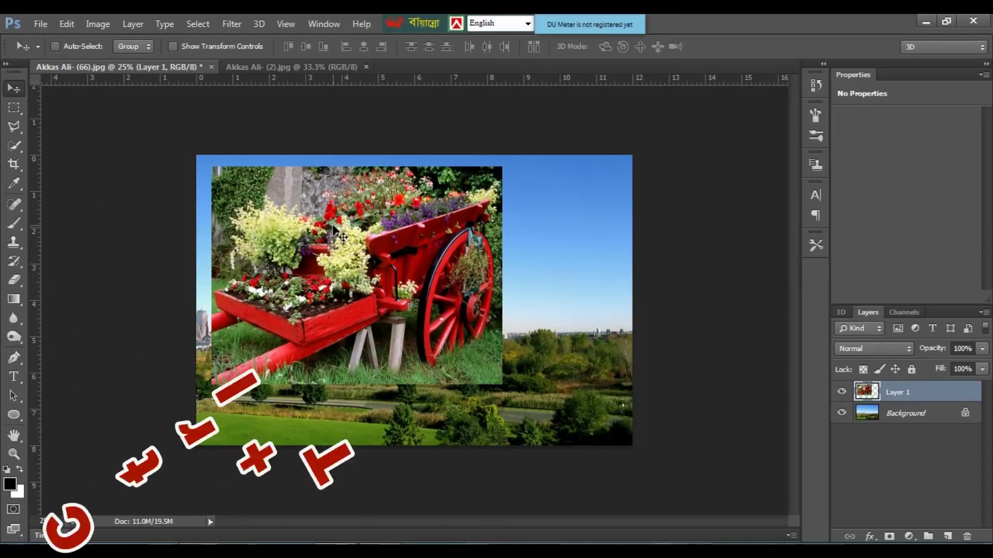
Step: Free-transform the cart layer from the top-left corner so it fills the whole canvas
key("ctrl+t")
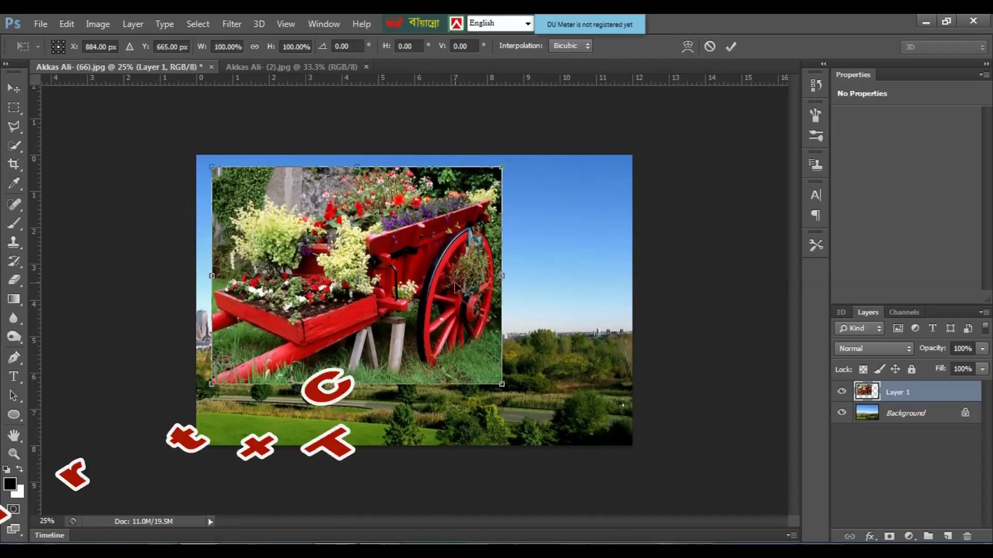
left_click_drag(387, 266, 371, 254)
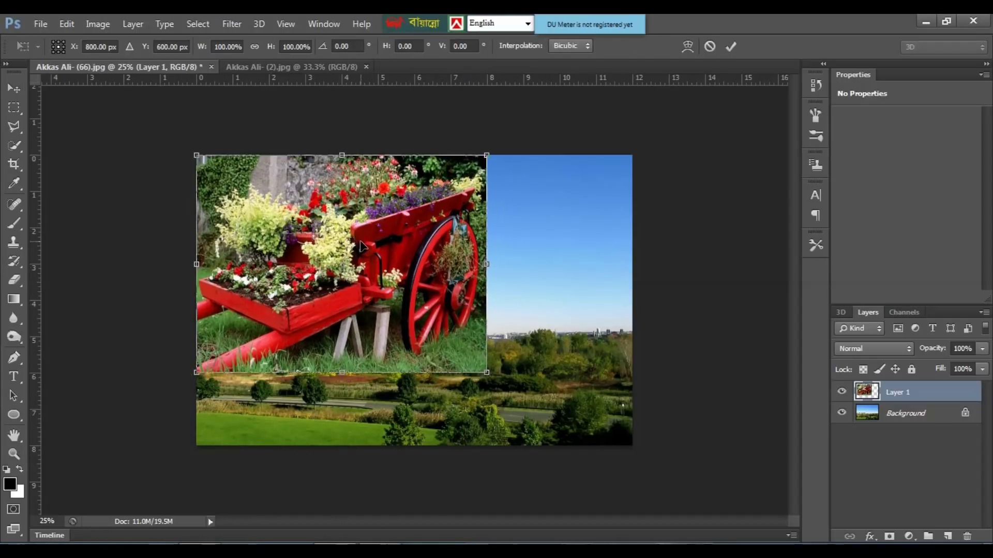
left_click_drag(486, 372, 631, 446)
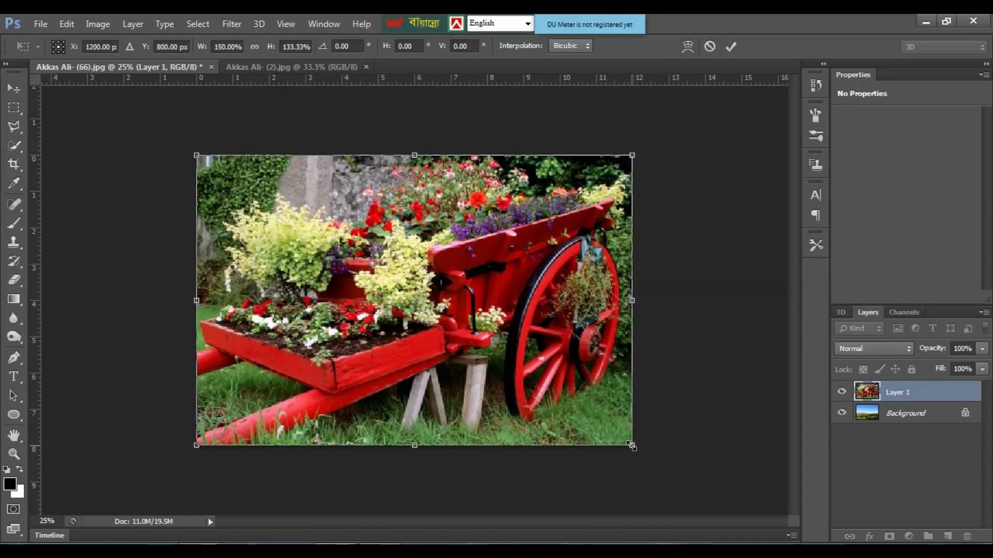
key("Return")
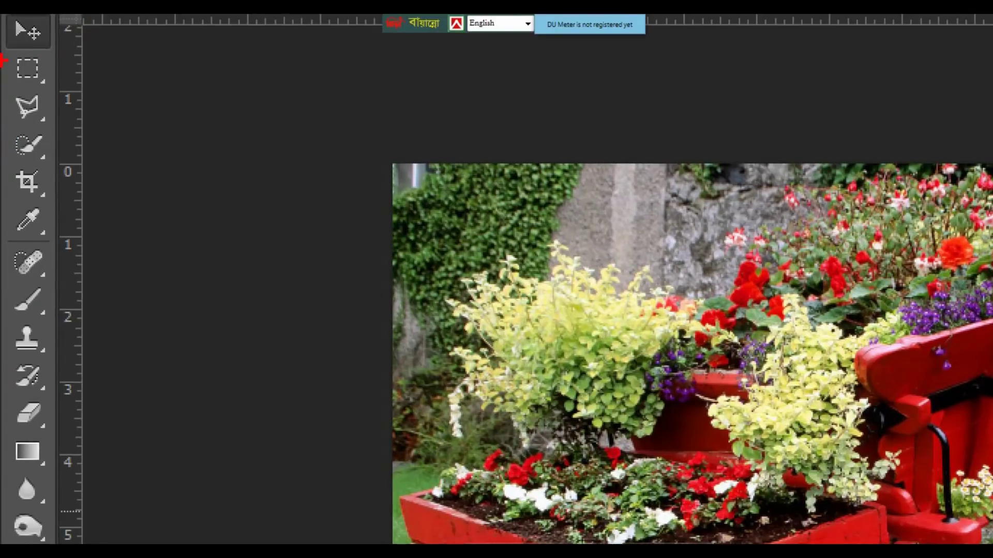
left_click_drag(4, 55, 52, 83)
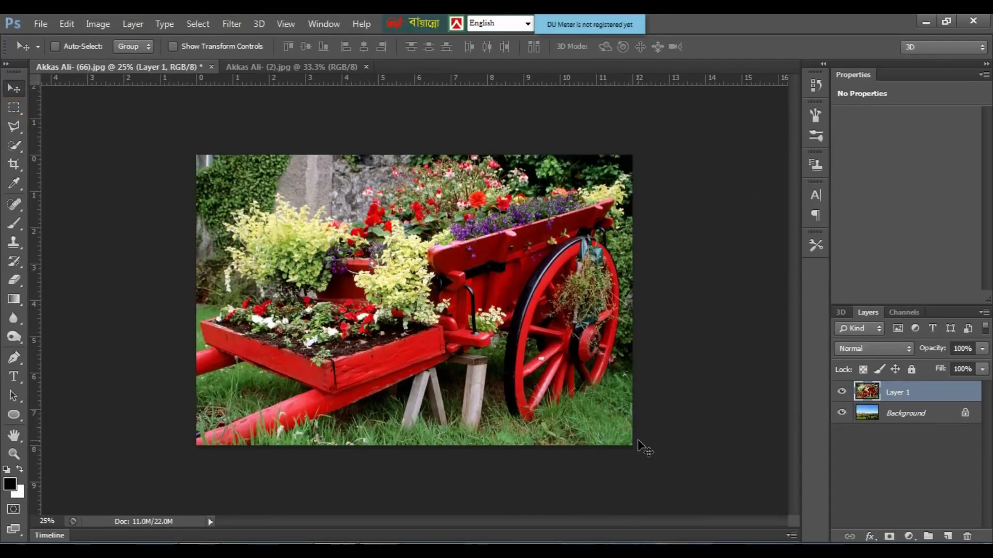
Step: Draw a rectangular marquee at the photo's lower-right corner
key("m")
left_click_drag(632, 444, 507, 309)
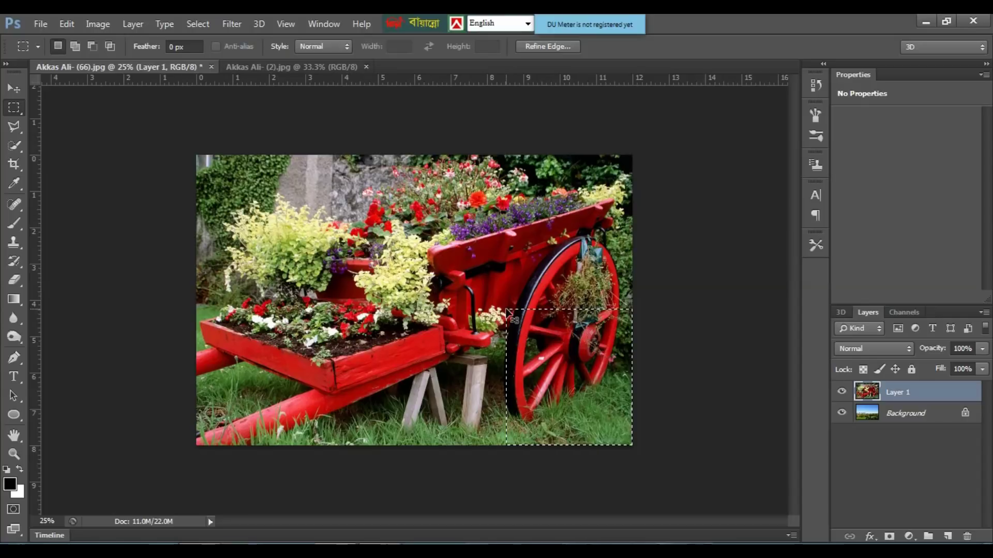
key("ctrl+plus")
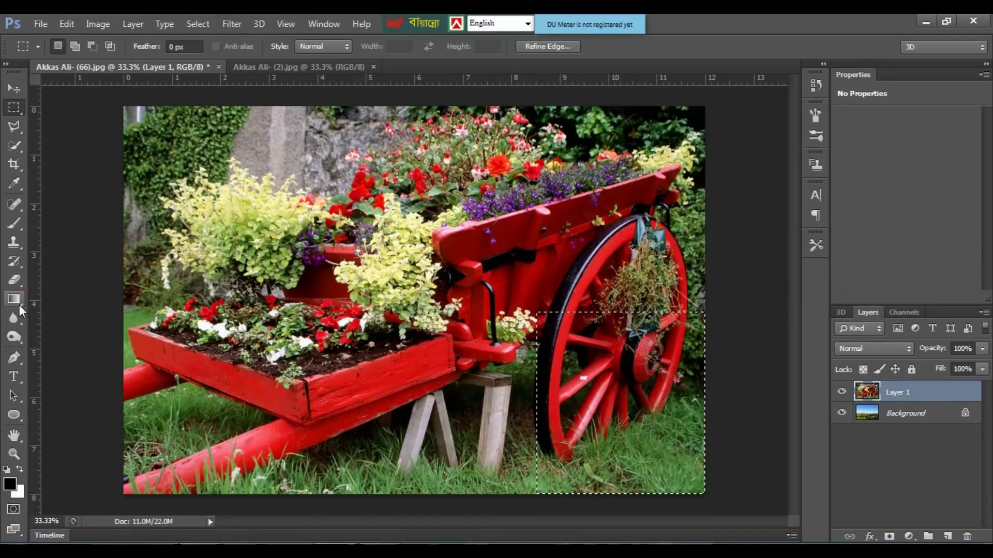
Step: Try a red-to-green gradient fill in the selection, then undo it
left_click(27, 308)
left_click_drag(537, 313, 698, 485)
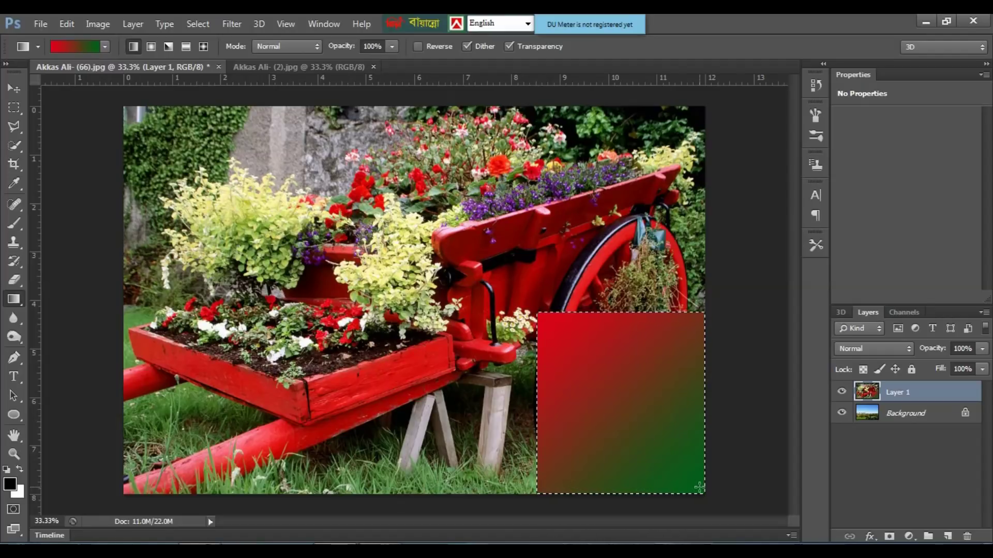
key("ctrl+plus")
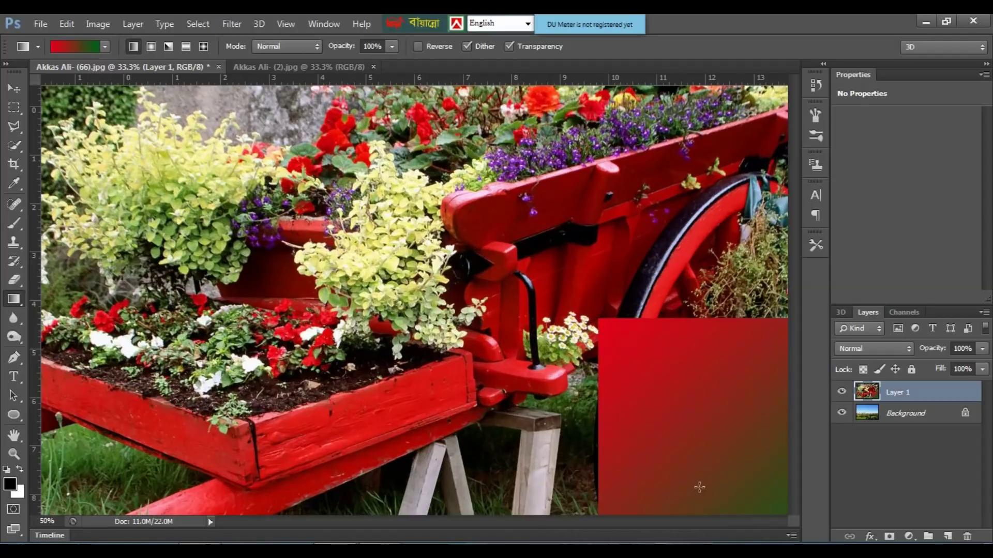
key("ctrl+minus")
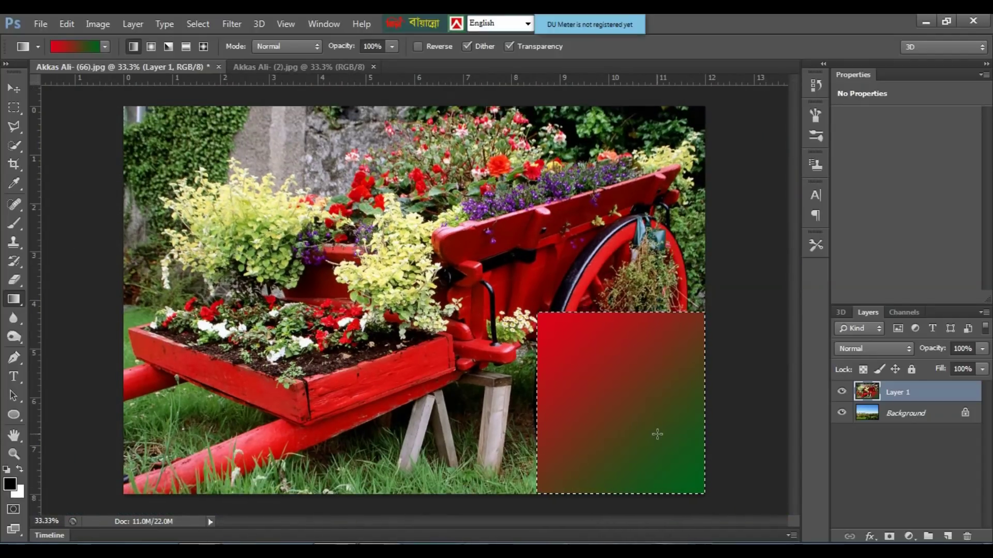
key("ctrl+z")
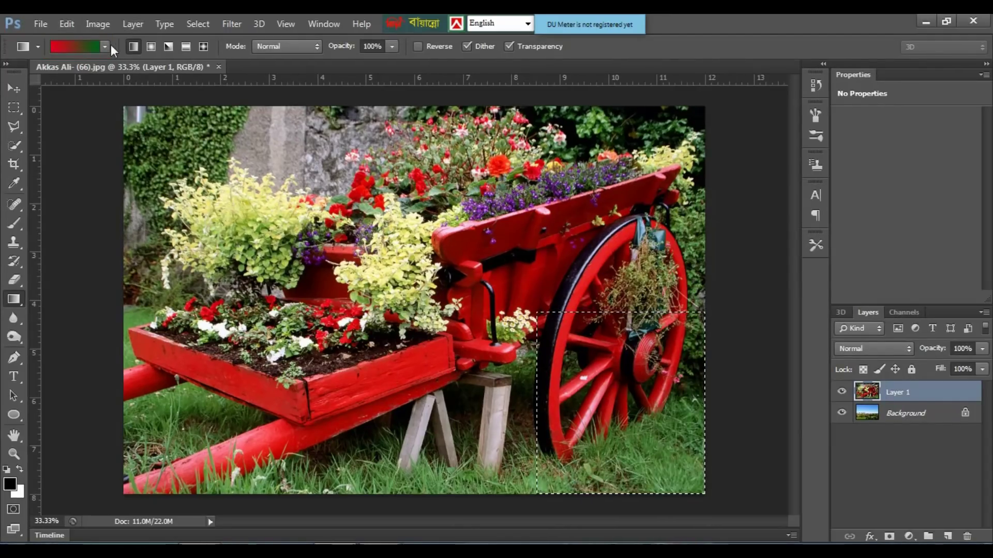
Step: Fill the lower-right selection with the Black, White gradient diagonally, then deselect
left_click(209, 79)
left_click(79, 76)
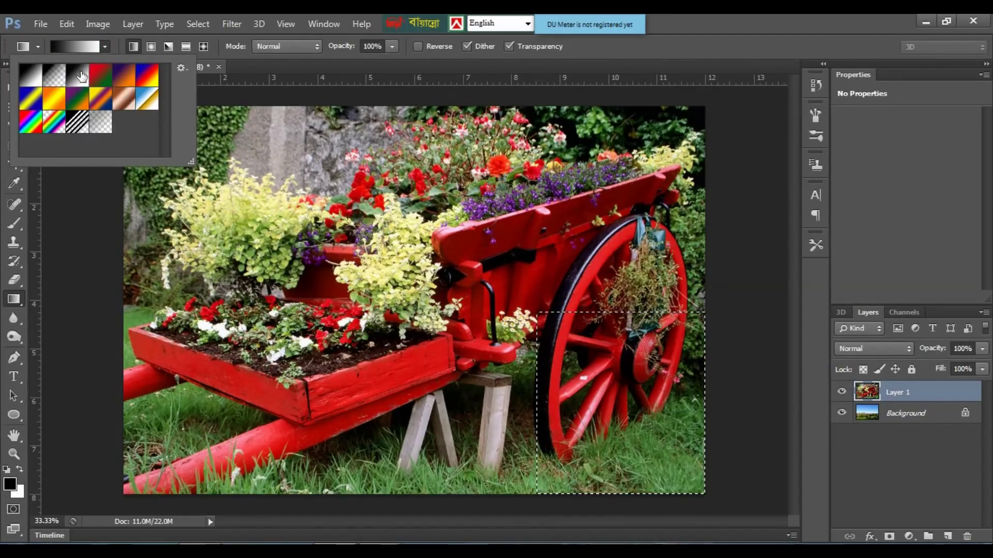
left_click(537, 310)
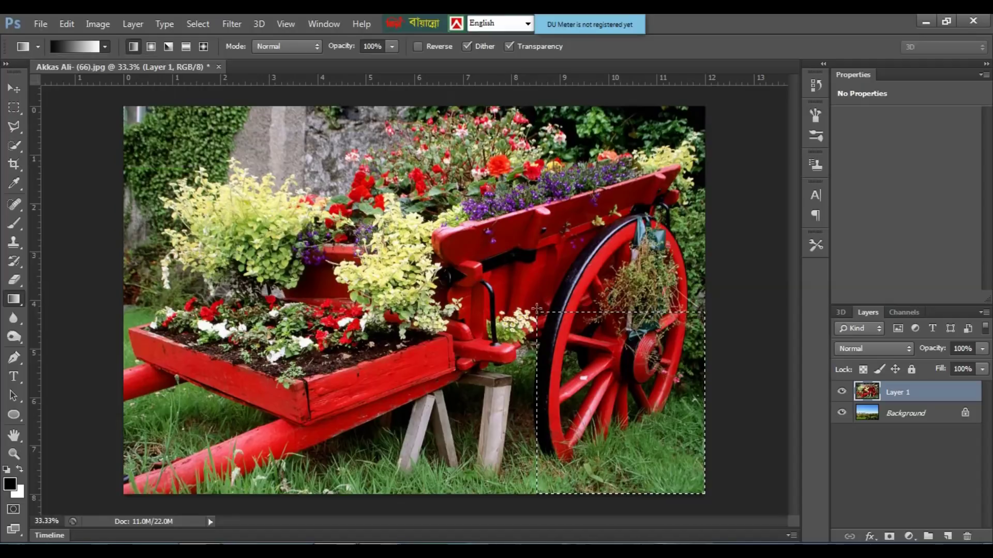
left_click_drag(538, 310, 697, 486)
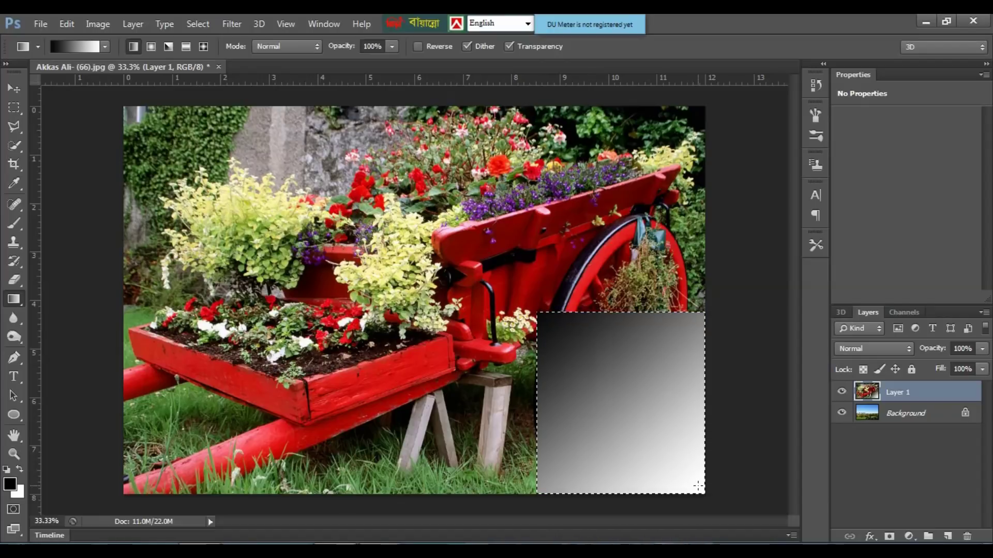
key("ctrl+plus")
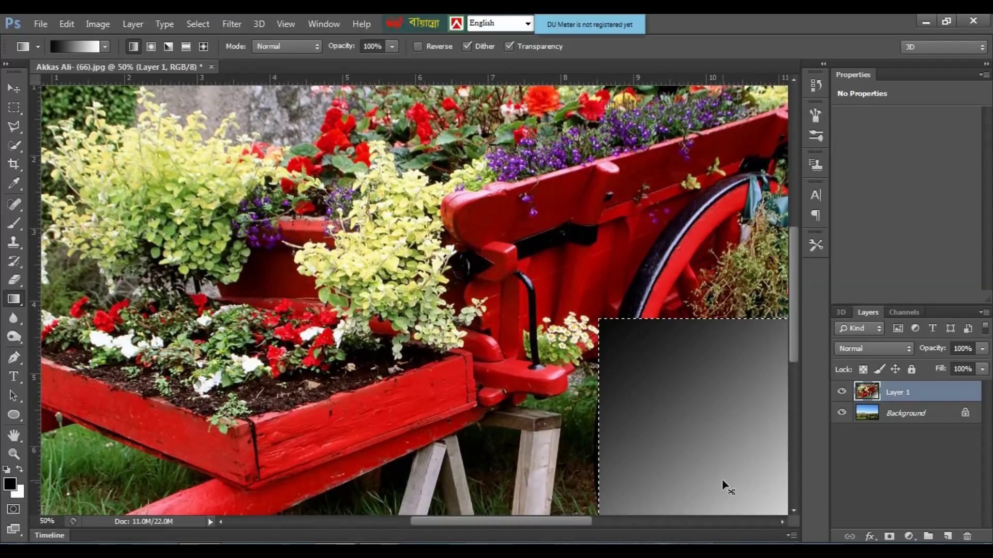
key("ctrl+minus")
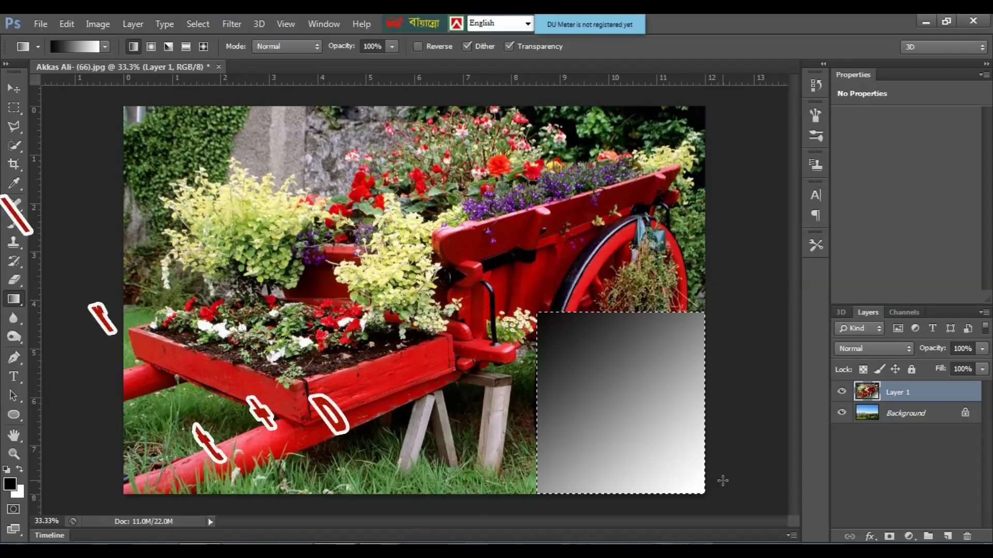
key("ctrl+d")
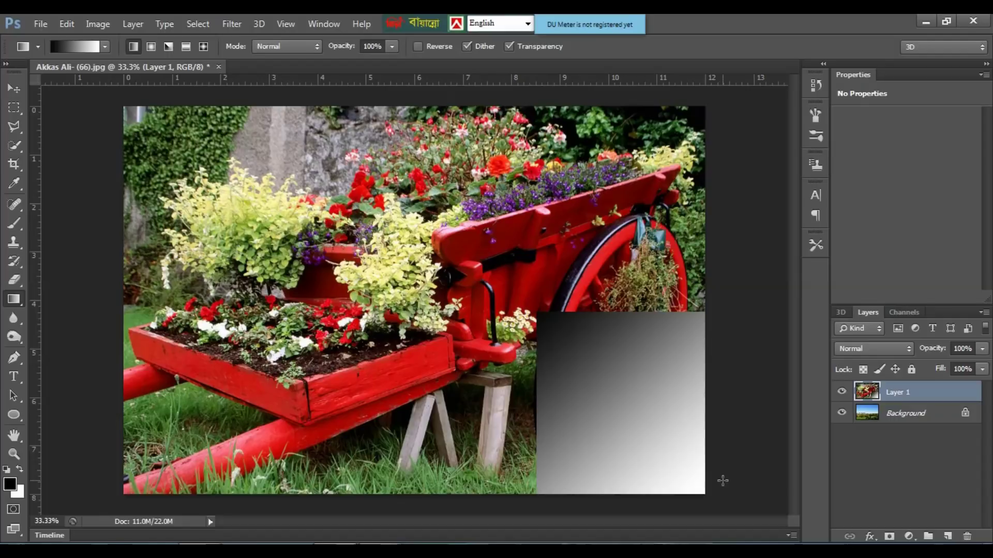
Step: Put the flower-cart layer into Warp transform mode
key("ctrl+t")
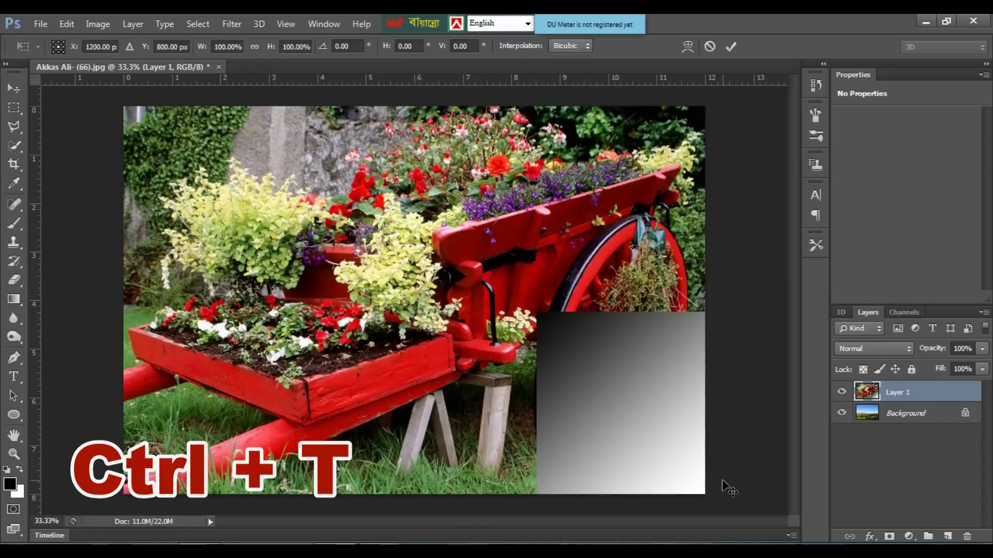
key("ctrl+minus")
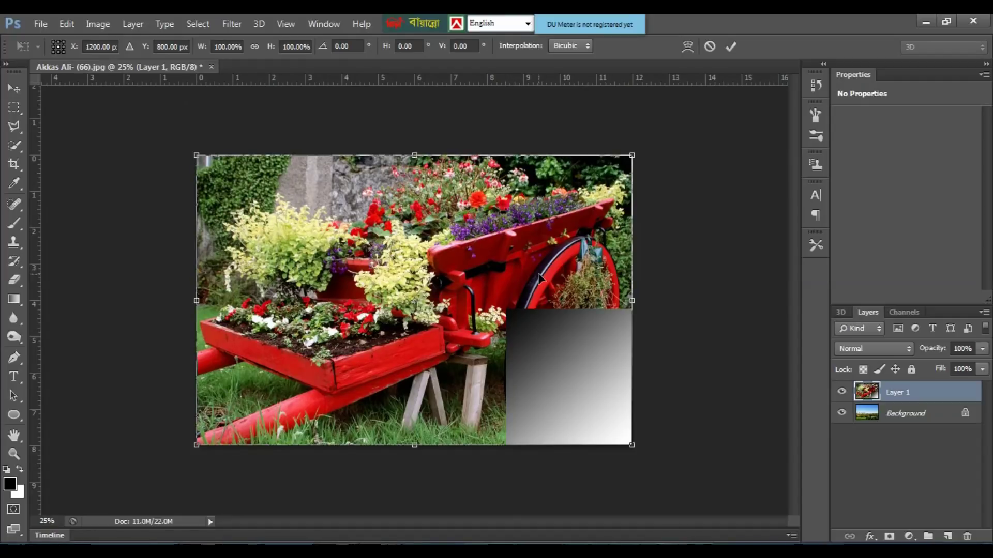
right_click(537, 329)
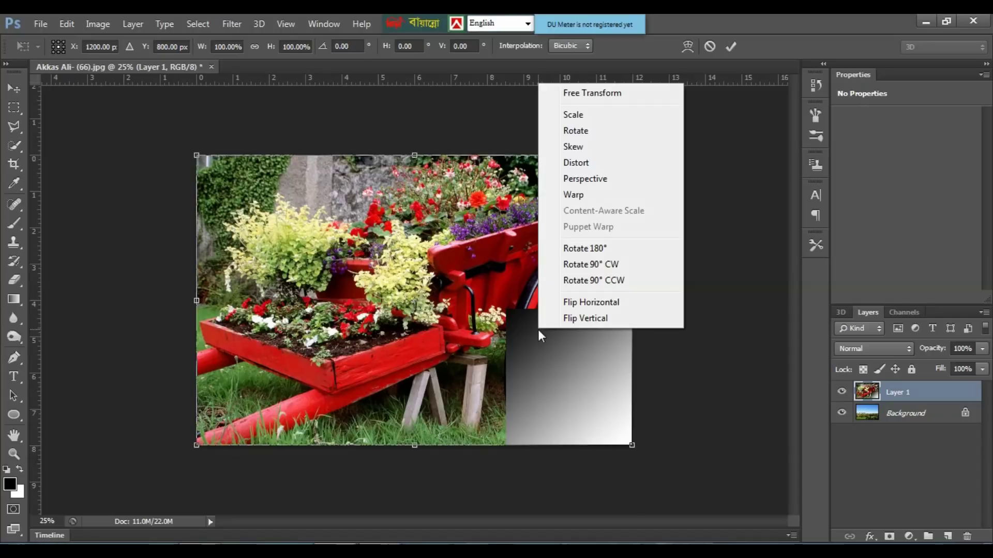
left_click(580, 198)
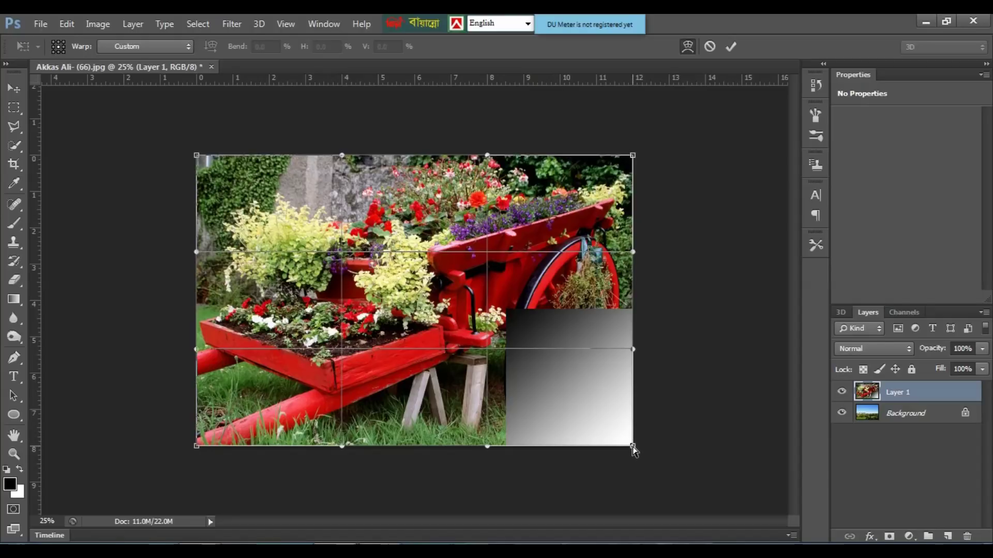
Step: Drag the bottom-right warp corner and its Bezier handles back into a page curl
left_click_drag(632, 446, 630, 443)
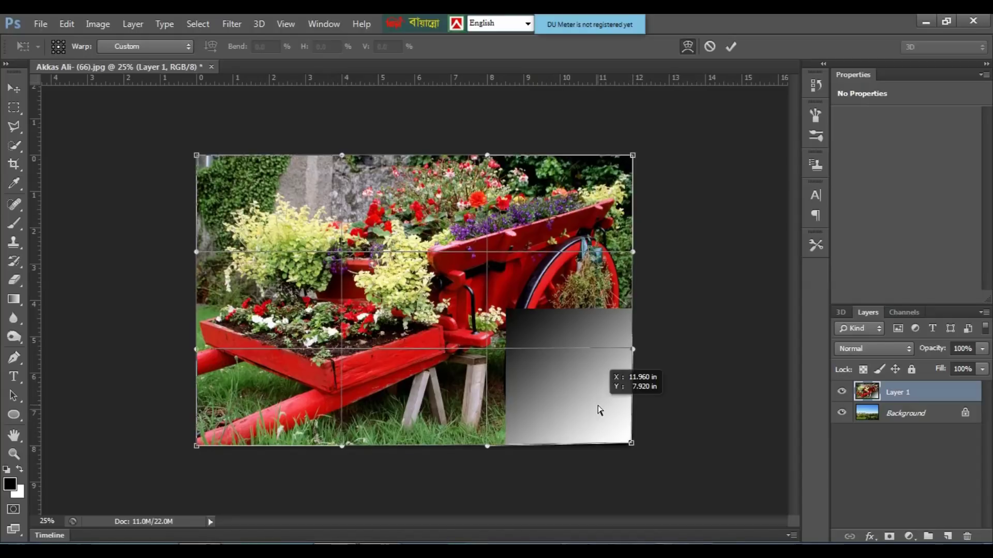
left_click_drag(599, 410, 497, 294)
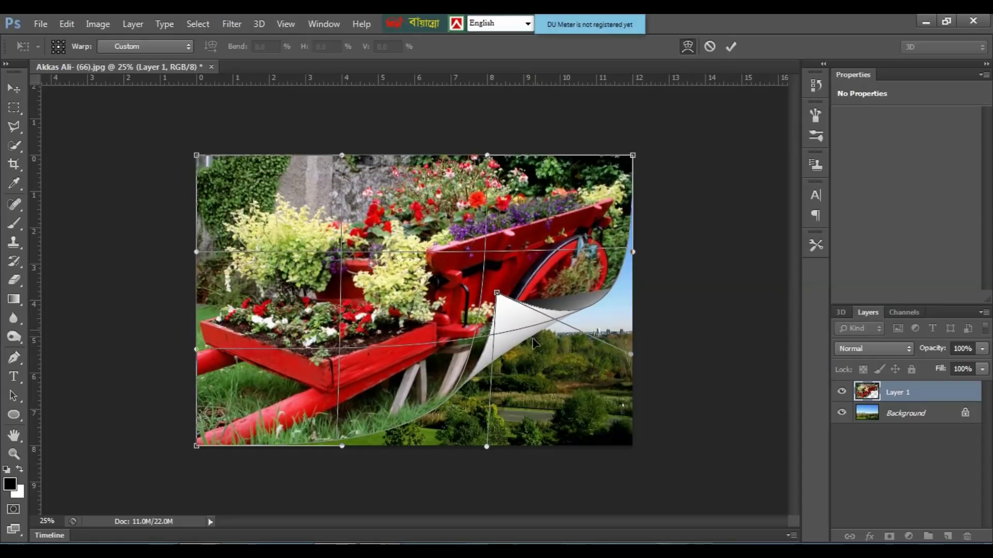
left_click_drag(534, 344, 539, 357)
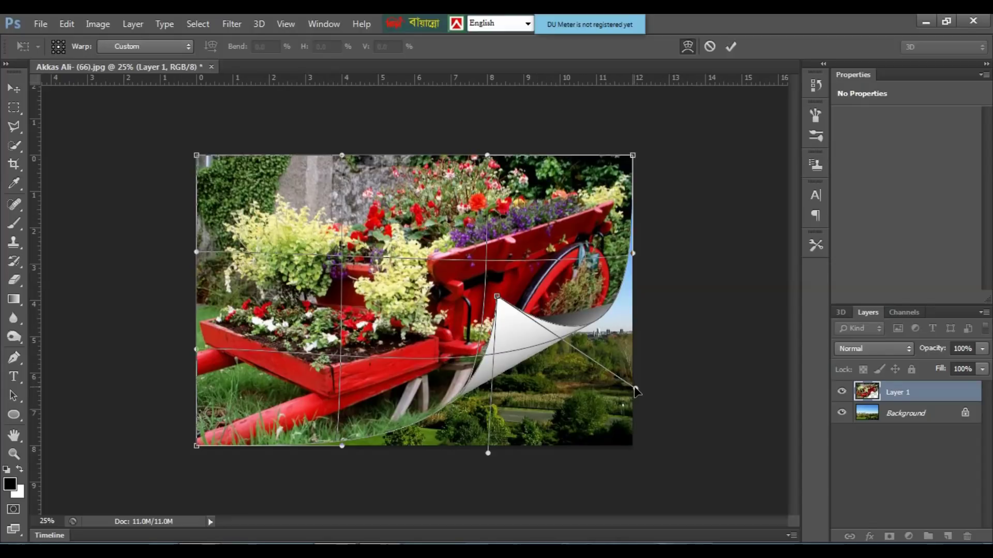
left_click_drag(636, 389, 646, 320)
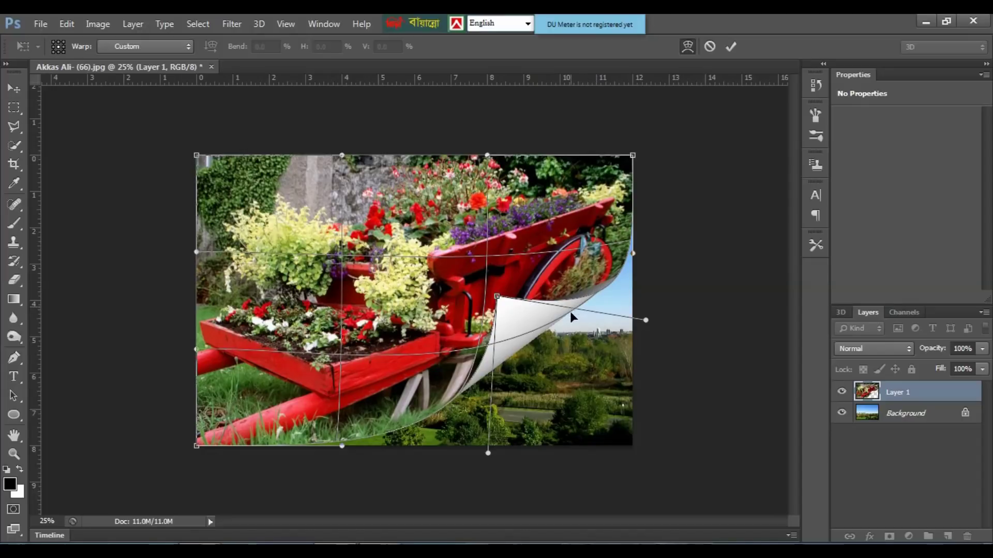
left_click_drag(571, 313, 564, 322)
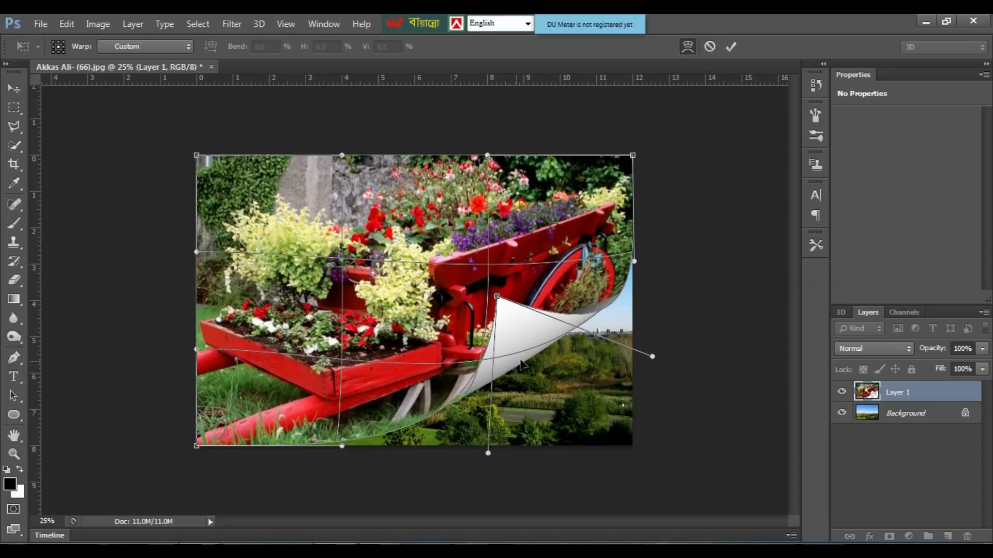
left_click_drag(523, 364, 502, 385)
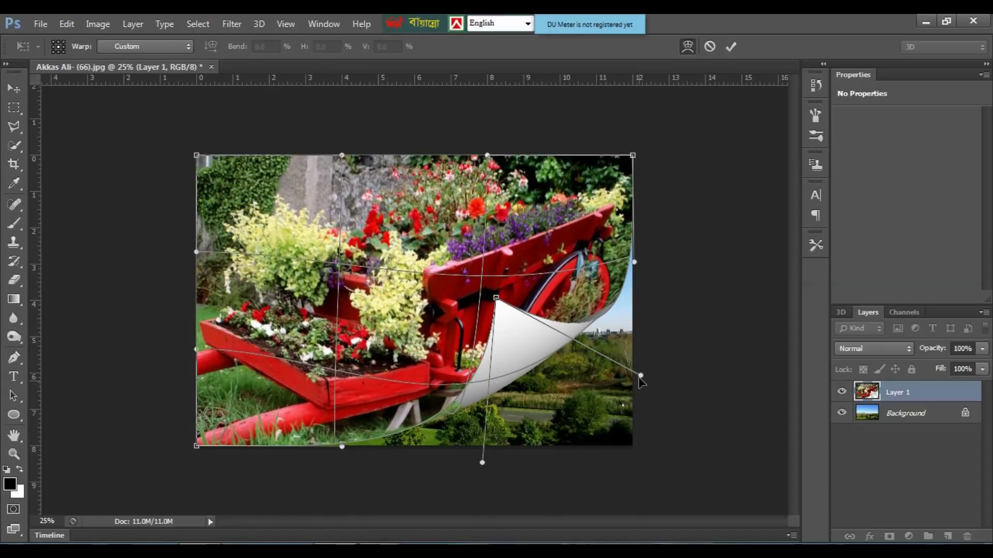
left_click_drag(641, 377, 647, 302)
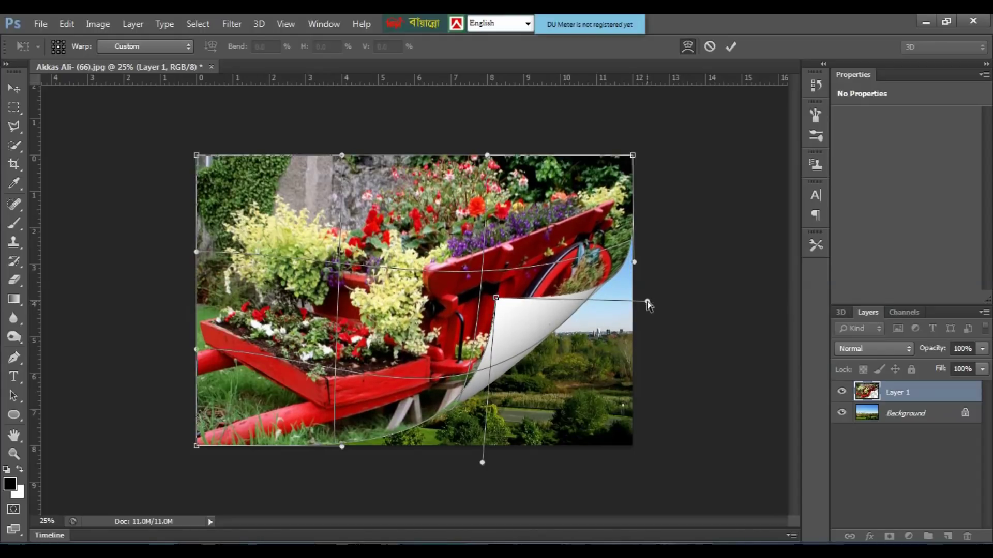
left_click_drag(542, 344, 546, 354)
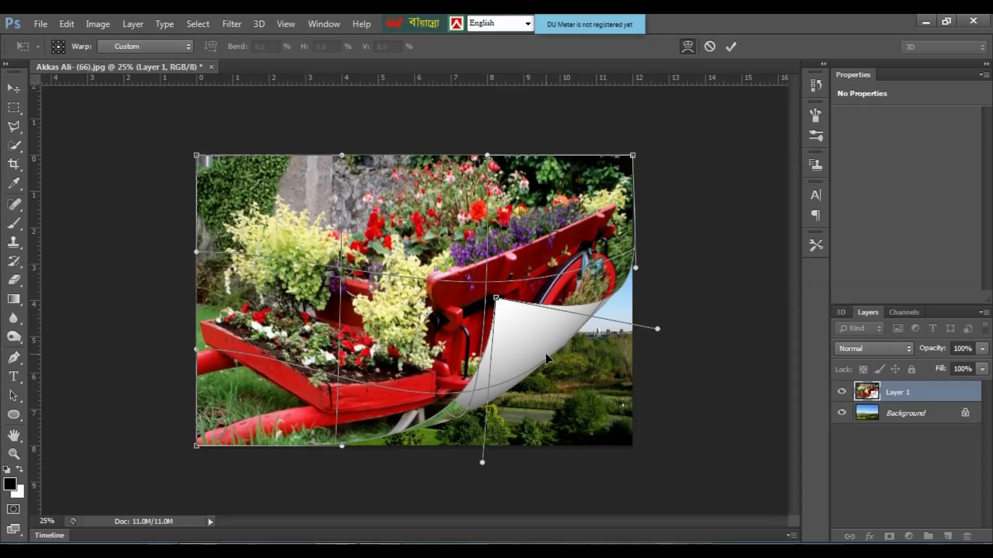
Step: Commit the page-curl warp and zoom in and back out to 25% to check it
left_click(726, 48)
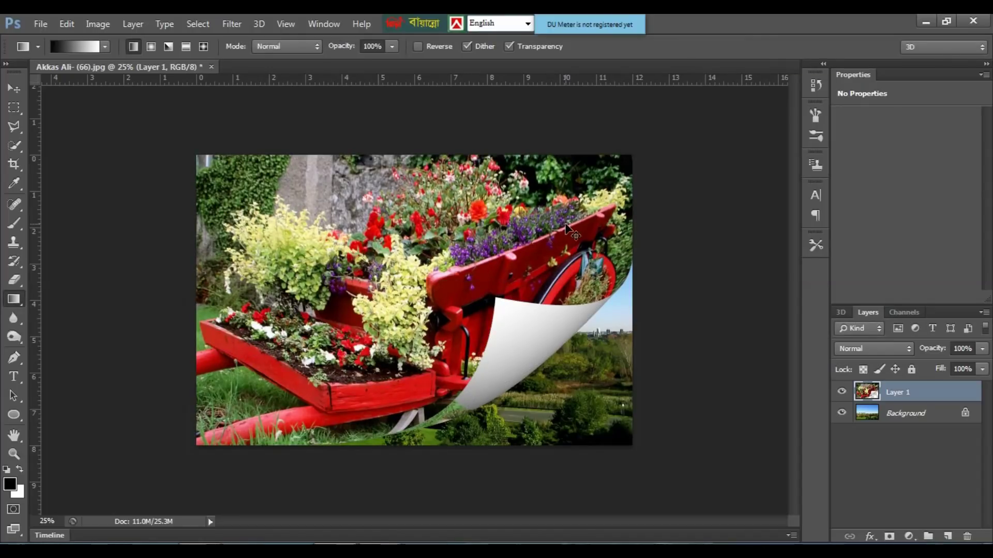
key("ctrl+plus")
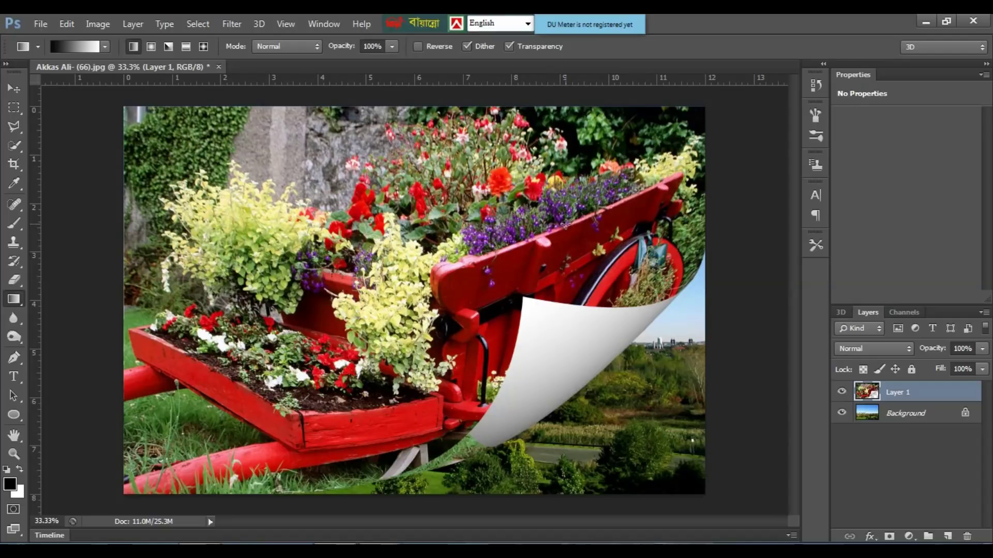
key("ctrl+minus")
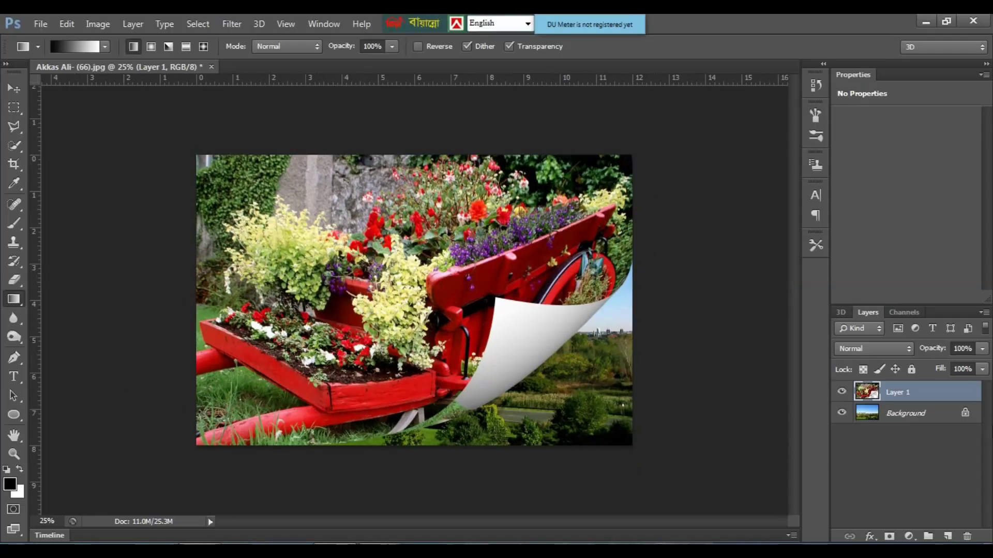
key("ctrl+q")
key("Escape")
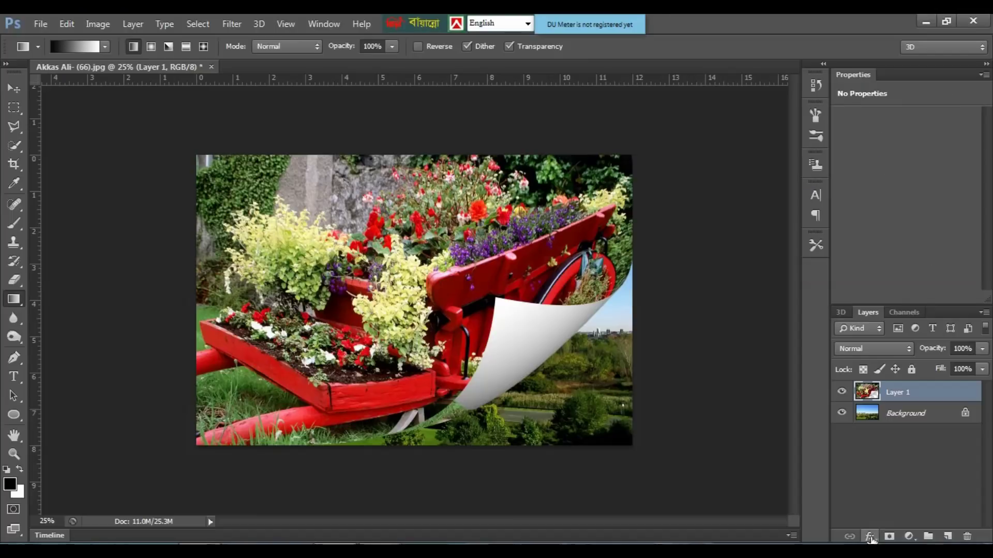
Step: Add a Drop Shadow with distance 26 px, spread 24% and size 62 px
left_click(871, 538)
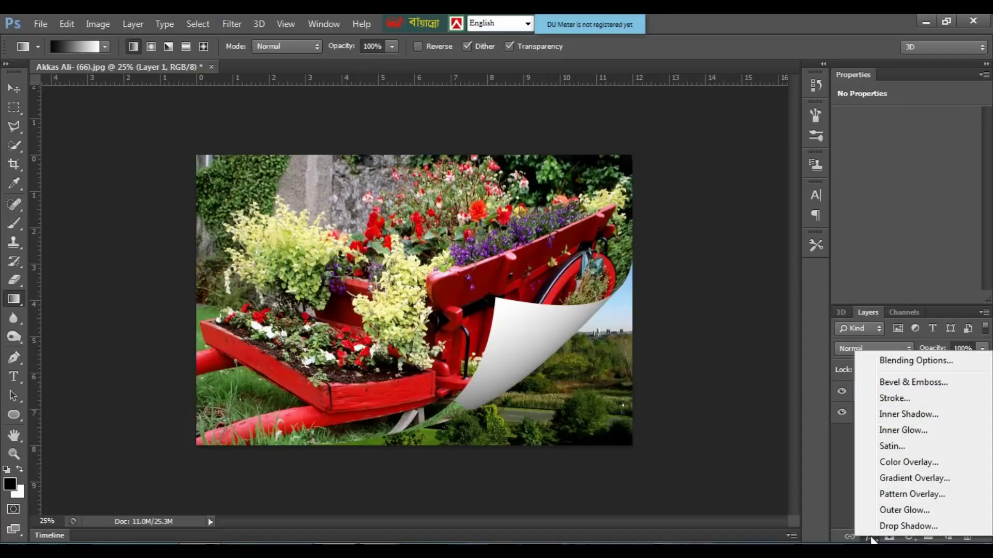
left_click(906, 527)
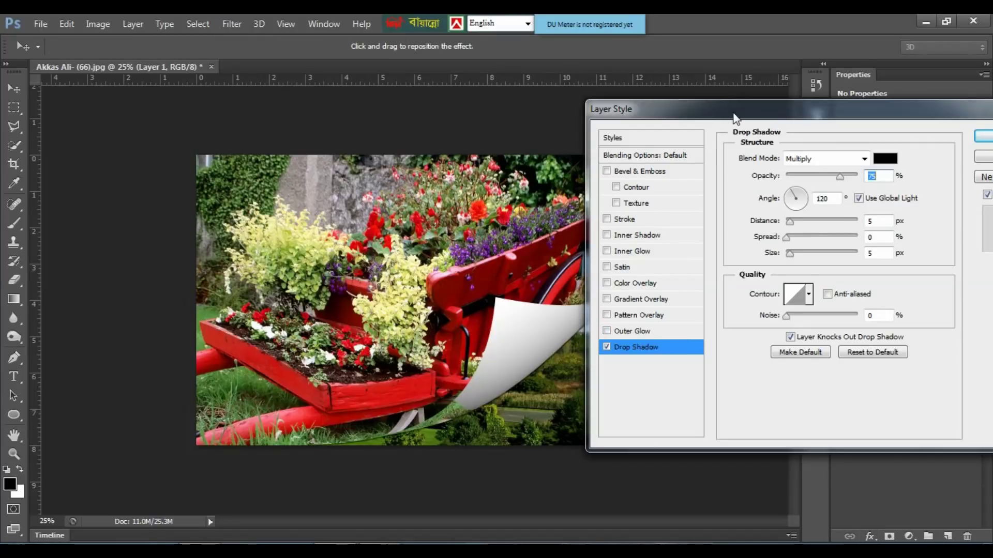
left_click_drag(745, 111, 791, 86)
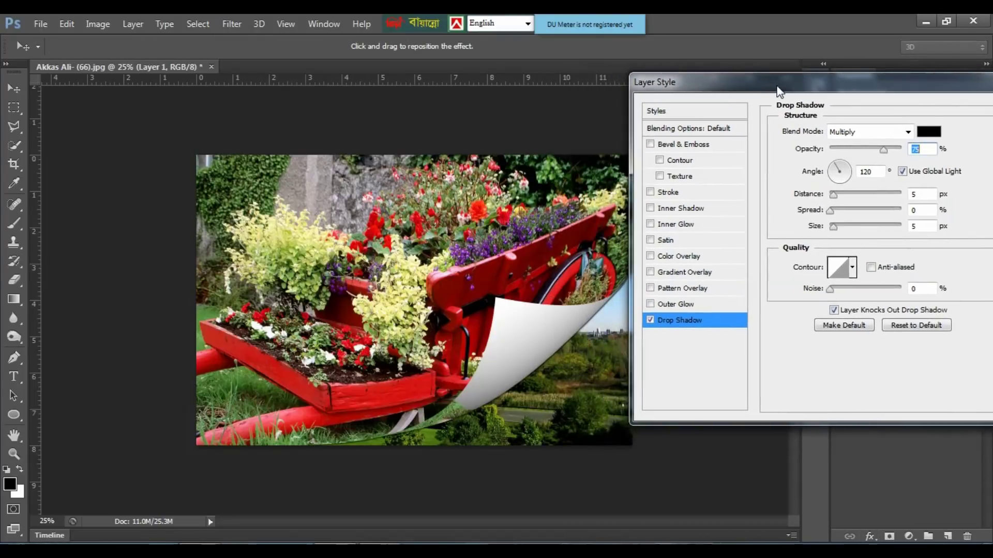
left_click_drag(833, 196, 849, 197)
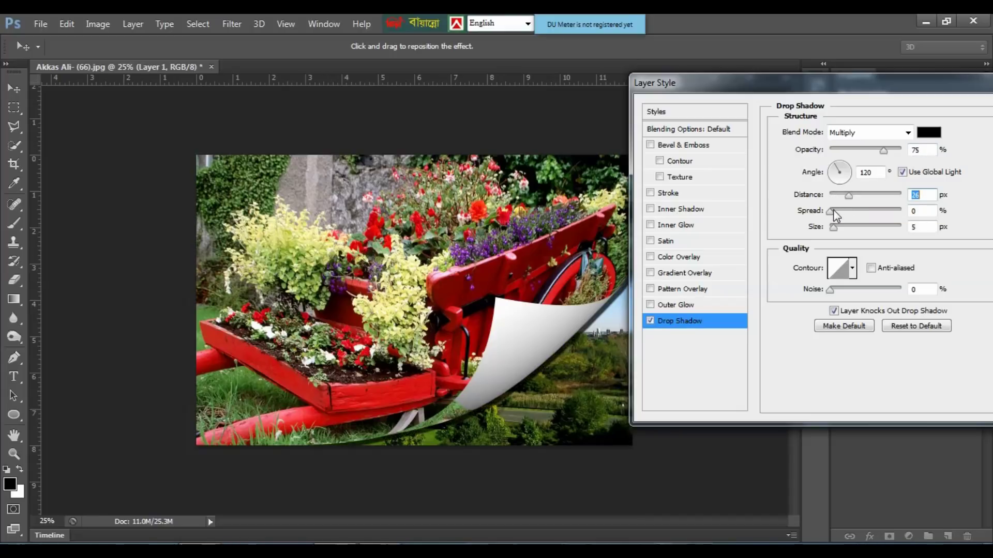
left_click_drag(830, 210, 850, 227)
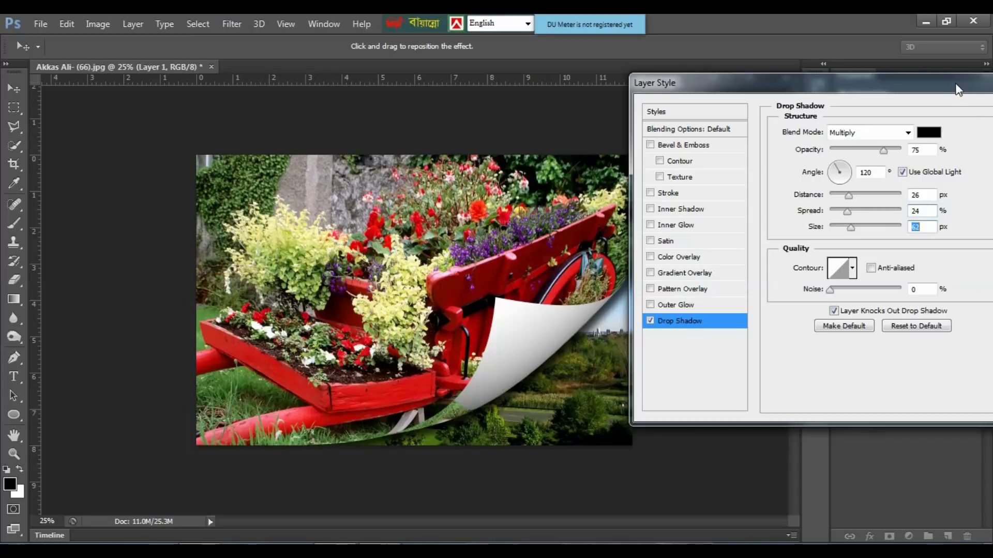
left_click_drag(957, 90, 878, 91)
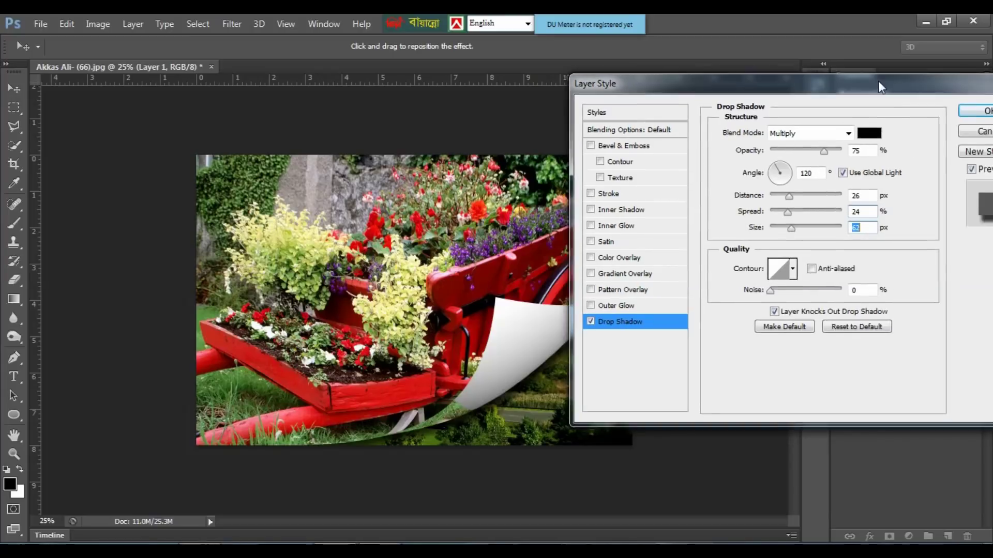
left_click(970, 116)
Step: Zoom in and toggle the drop shadow off and on to compare, then zoom back out
key("ctrl+plus")
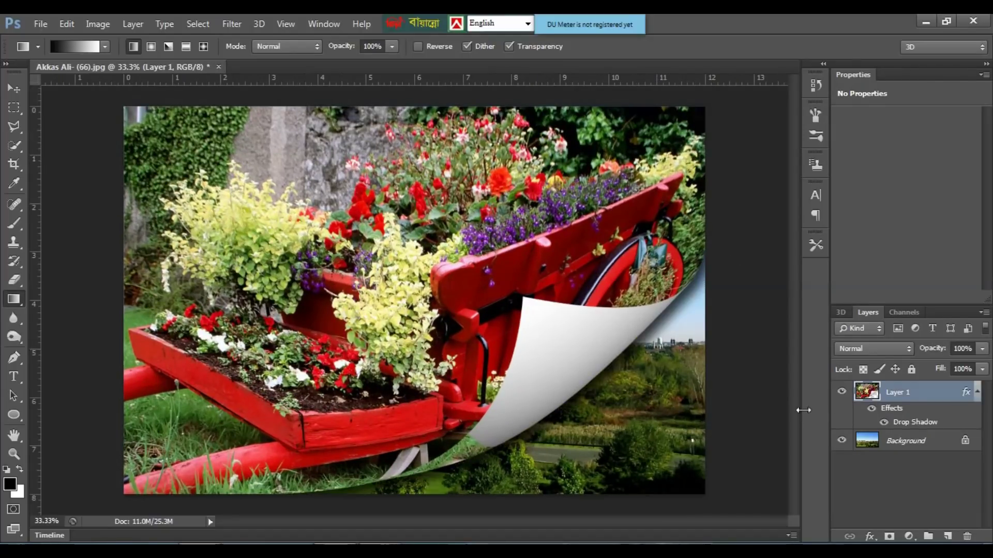
left_click(871, 413)
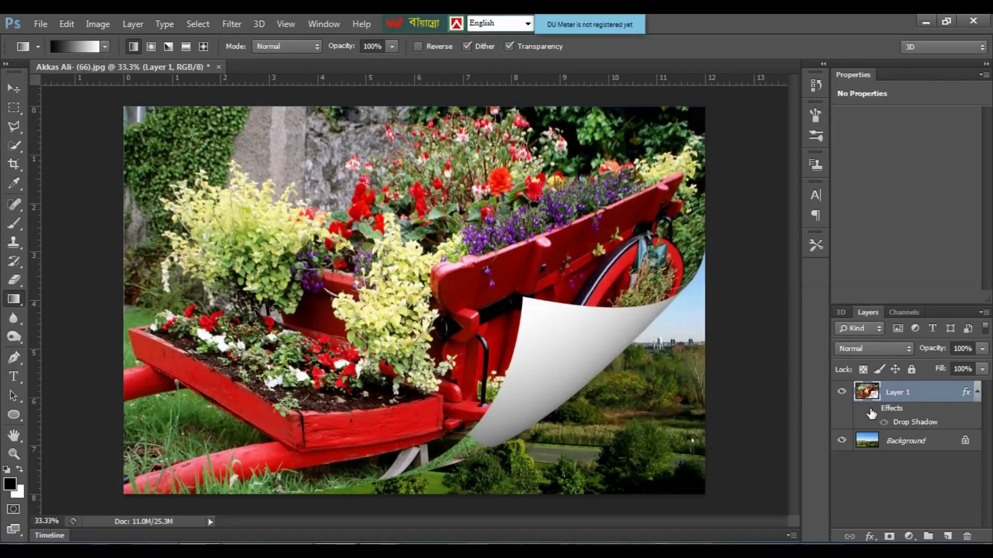
left_click(872, 413)
left_click(871, 413)
left_click(872, 413)
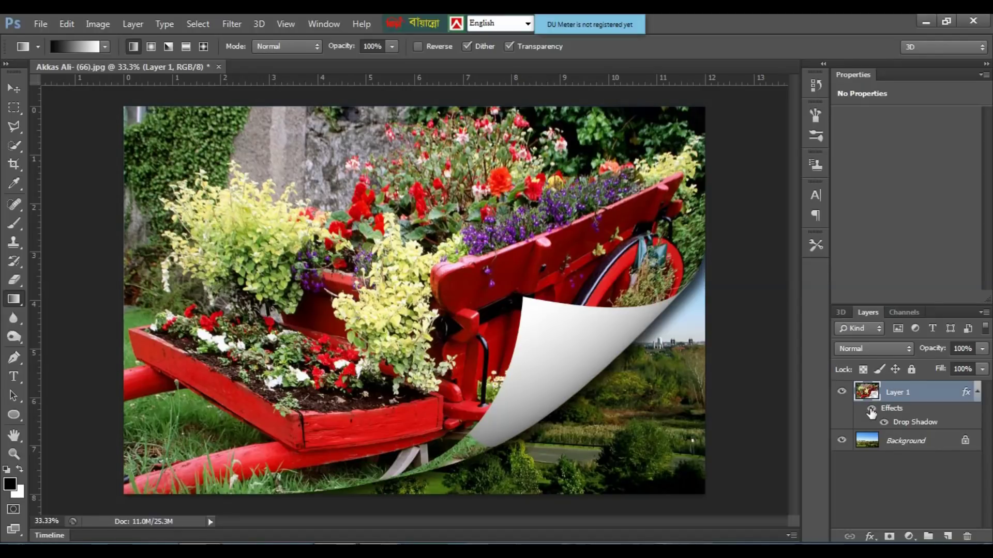
key("ctrl+minus")
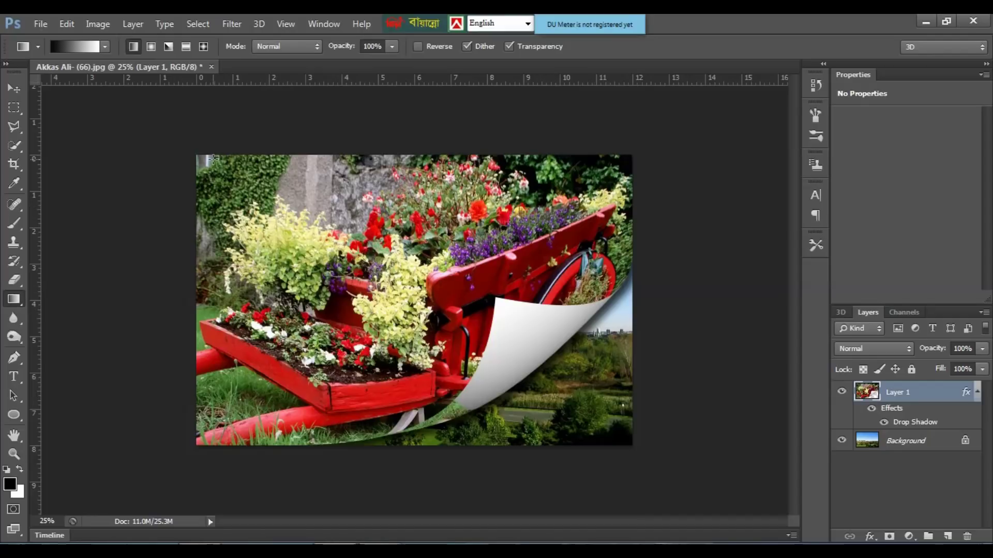
left_click(20, 104)
Step: Drag a rectangular marquee down and right from the photo's top-left corner
left_click_drag(197, 156, 306, 253)
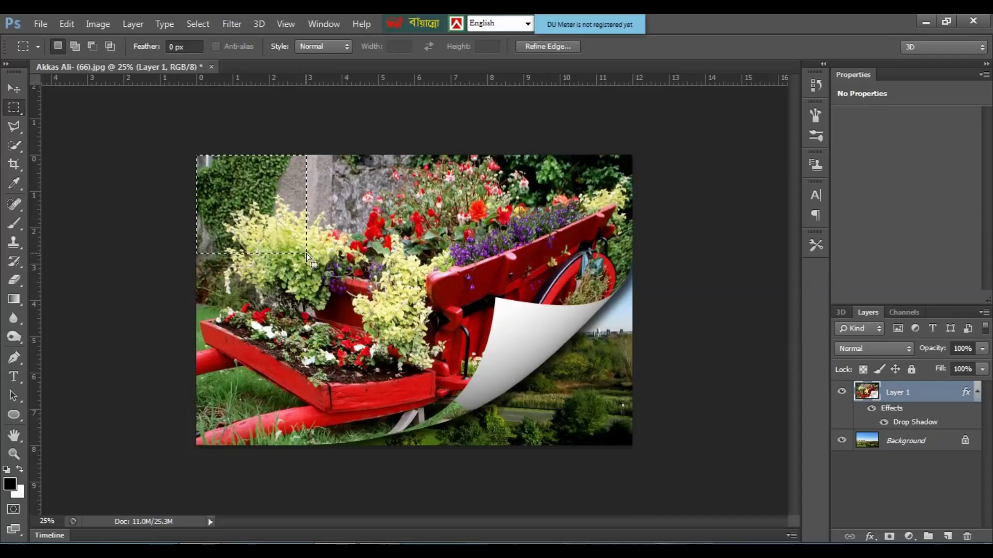